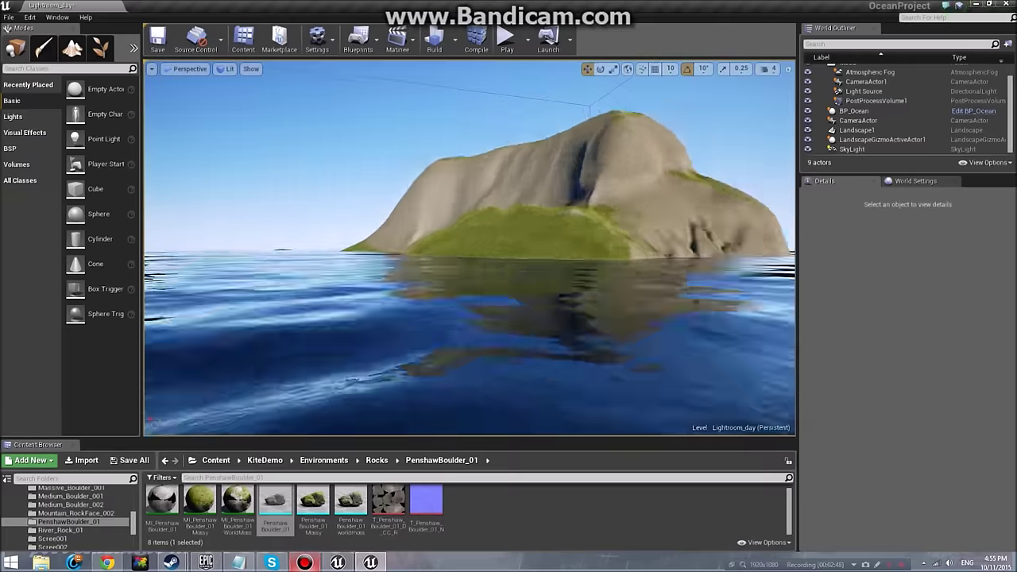
# - Select the scene camera actor
pyautogui.click(862, 120)
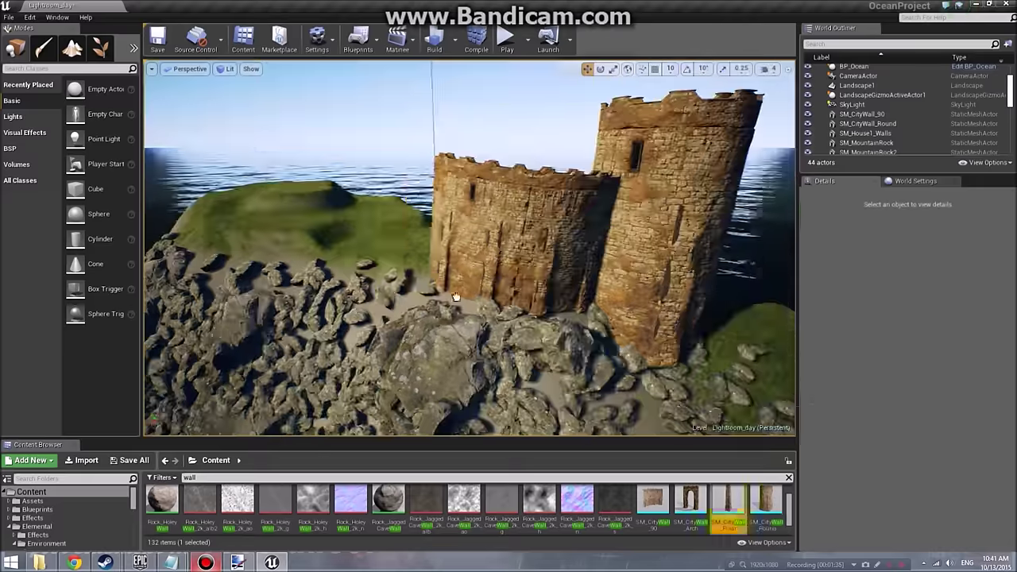
# - Add a wall pillar and a curved wall piece, rotating the straight sections into the enclosure
pyautogui.moveTo(455, 296); pyautogui.dragTo(417, 278)
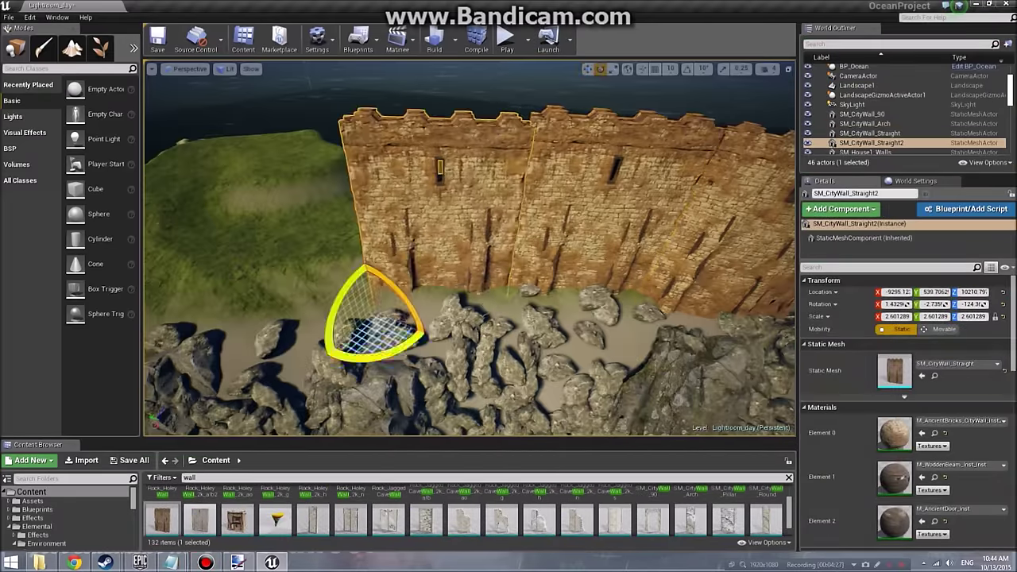
pyautogui.moveTo(200, 344); pyautogui.dragTo(211, 342)
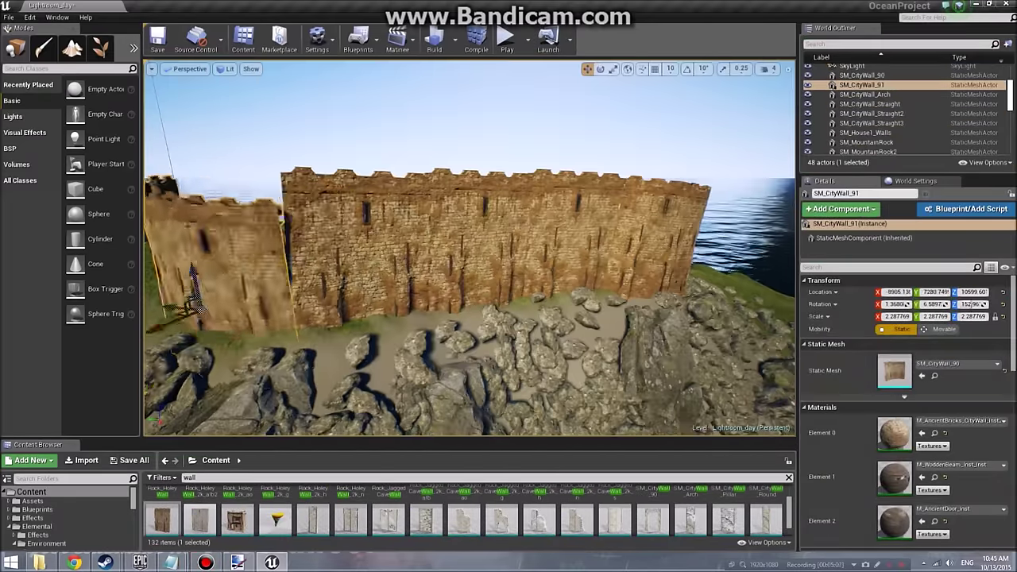
pyautogui.doubleClick(871, 114)
pyautogui.press('e')
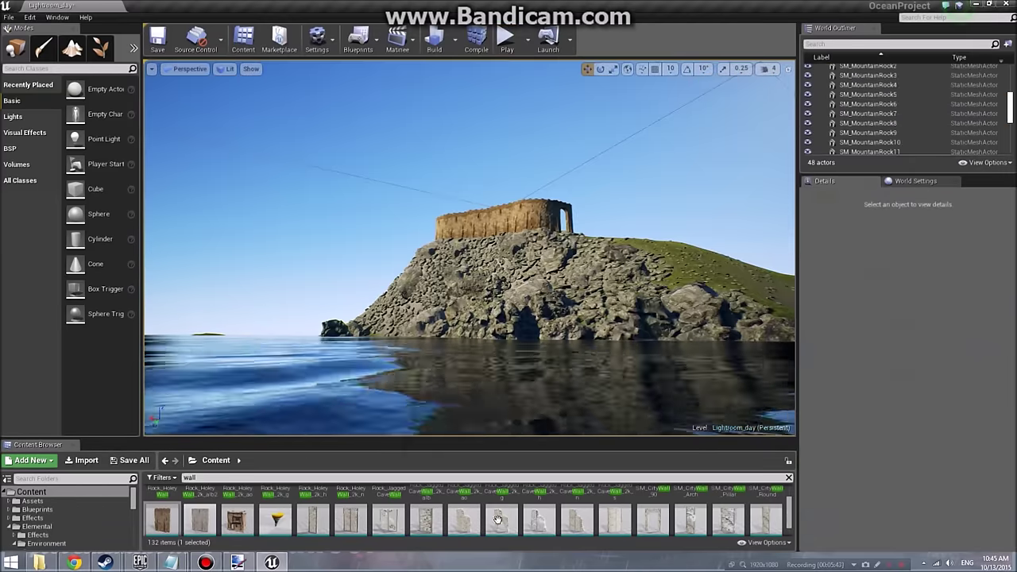
pyautogui.moveTo(651, 521); pyautogui.dragTo(630, 276)
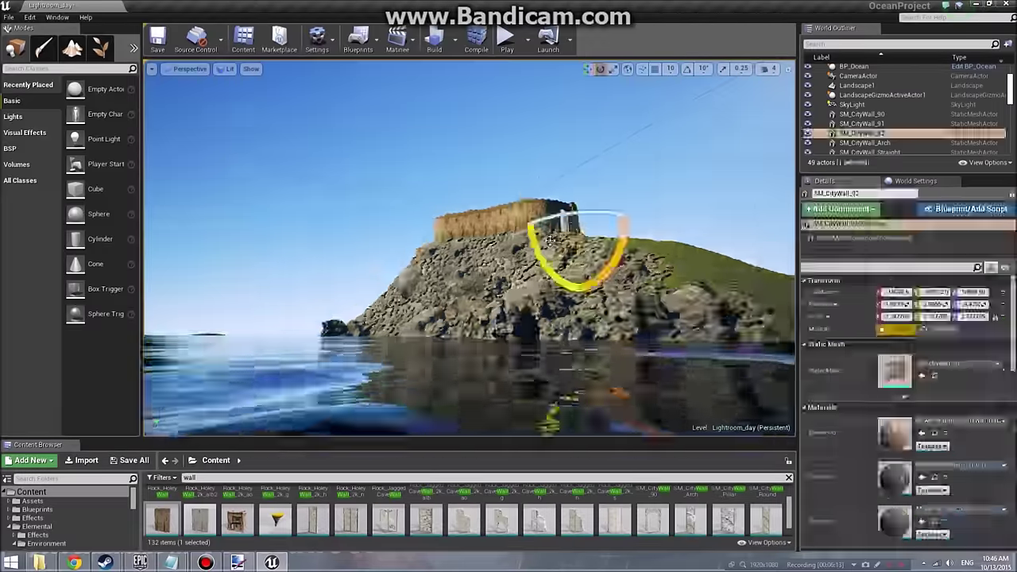
pyautogui.click(640, 166)
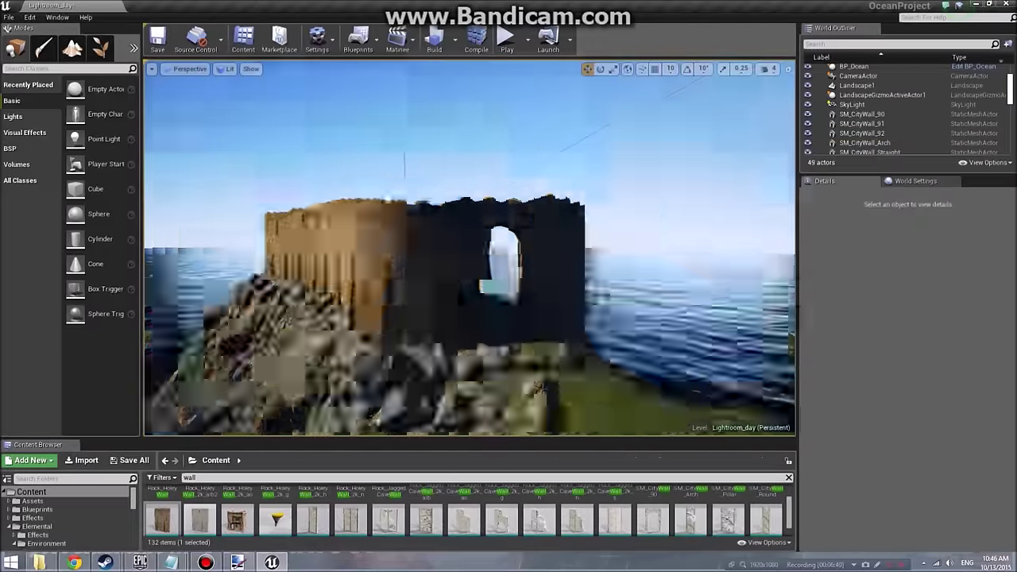
# - Place an SM_House wall piece onto the castle walls
pyautogui.moveTo(236, 520); pyautogui.dragTo(483, 318)
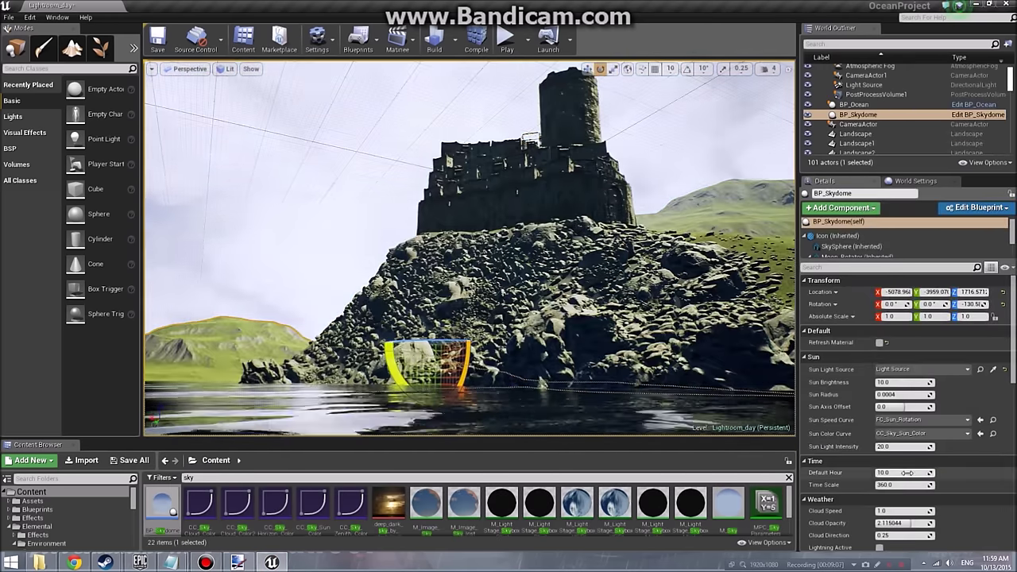
# - Raise the skydome's Default Hour from 10.0 to 18.1
pyautogui.moveTo(906, 473); pyautogui.dragTo(955, 473)
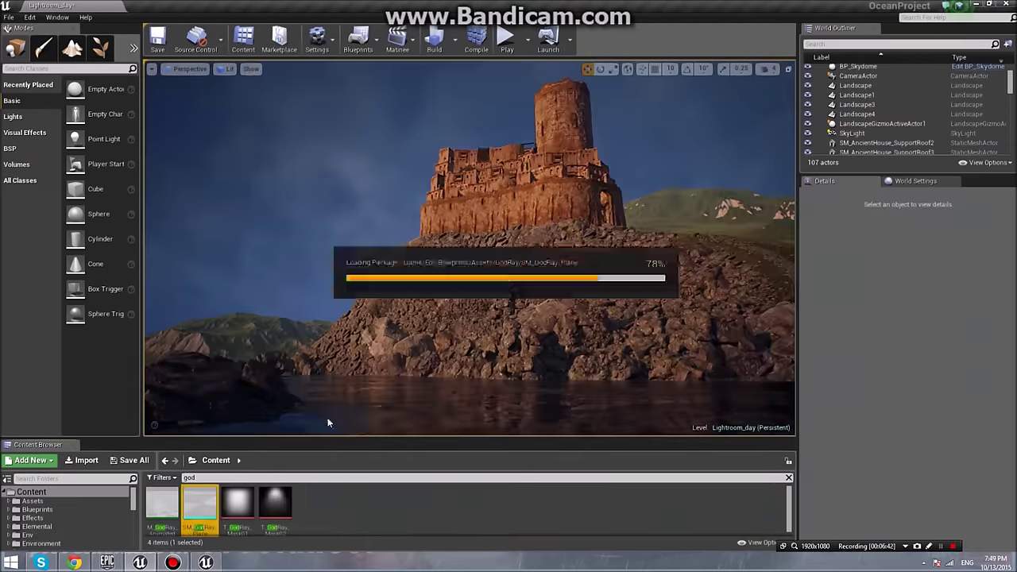
# - Place the SM_GodRay_Plane mesh into the scene
pyautogui.moveTo(188, 507); pyautogui.dragTo(709, 178)
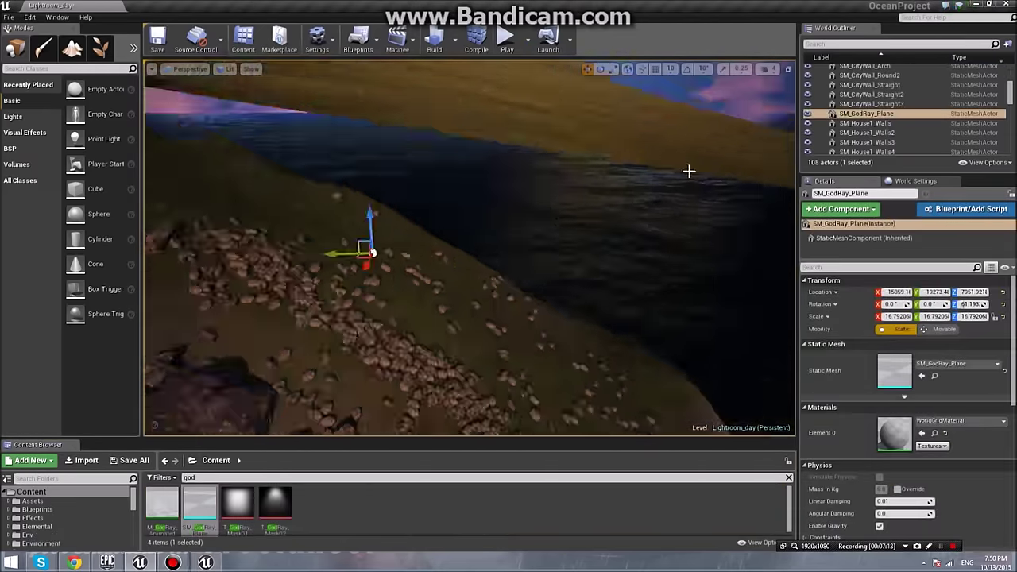